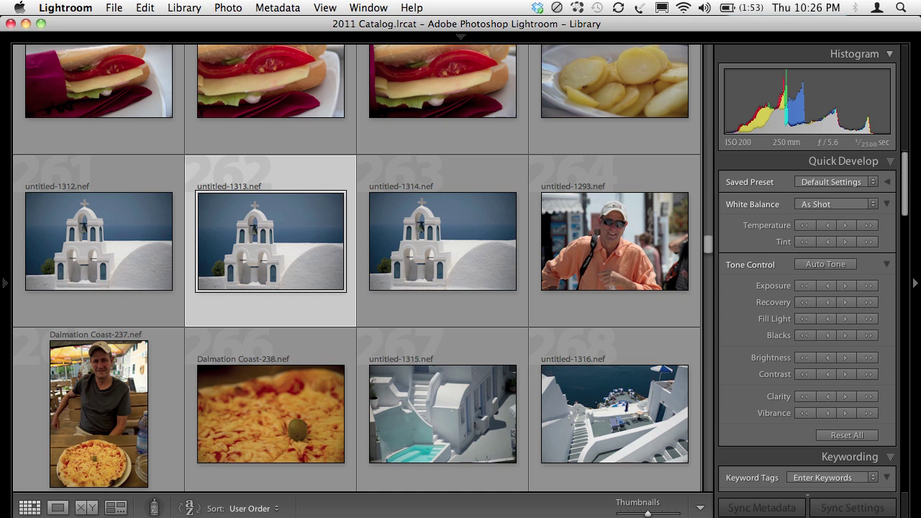
# Select the bell tower photo untitled-1313 and open it in the Develop module
pyautogui.click(103, 261)
pyautogui.click(288, 252)
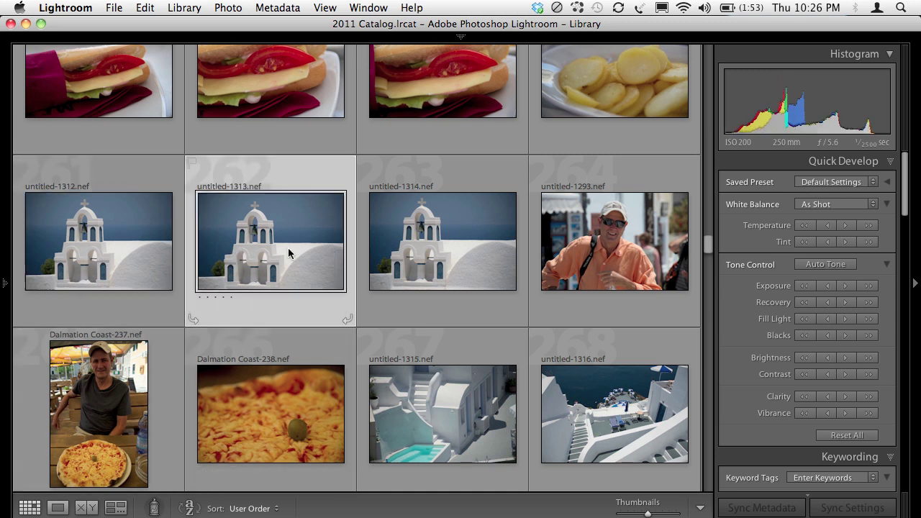
pyautogui.click(439, 243)
pyautogui.click(293, 234)
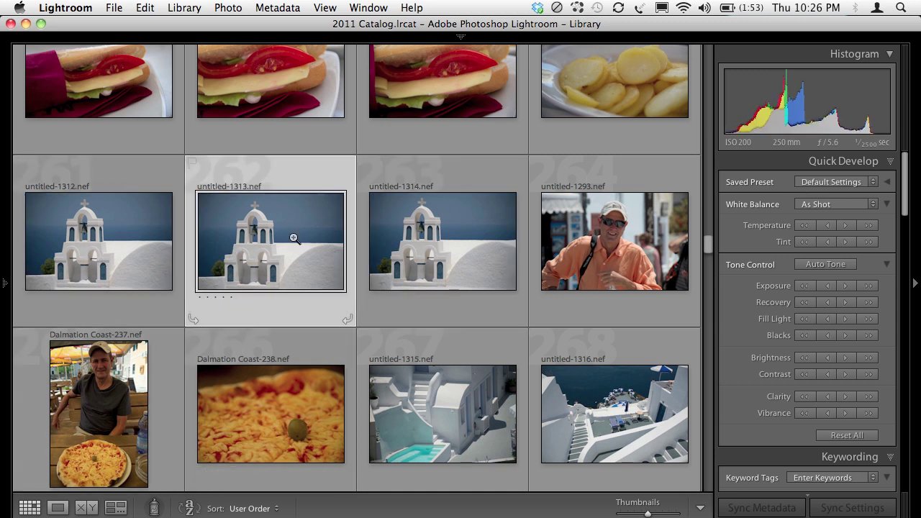
pyautogui.doubleClick(294, 239)
pyautogui.press('d')
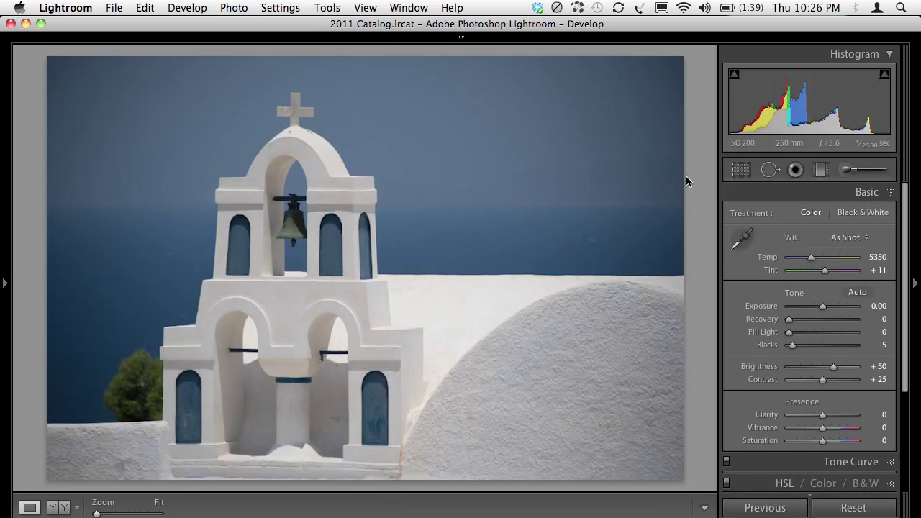
# Set the Camera Calibration profile to Camera Landscape
pyautogui.moveTo(905, 203); pyautogui.dragTo(905, 368)
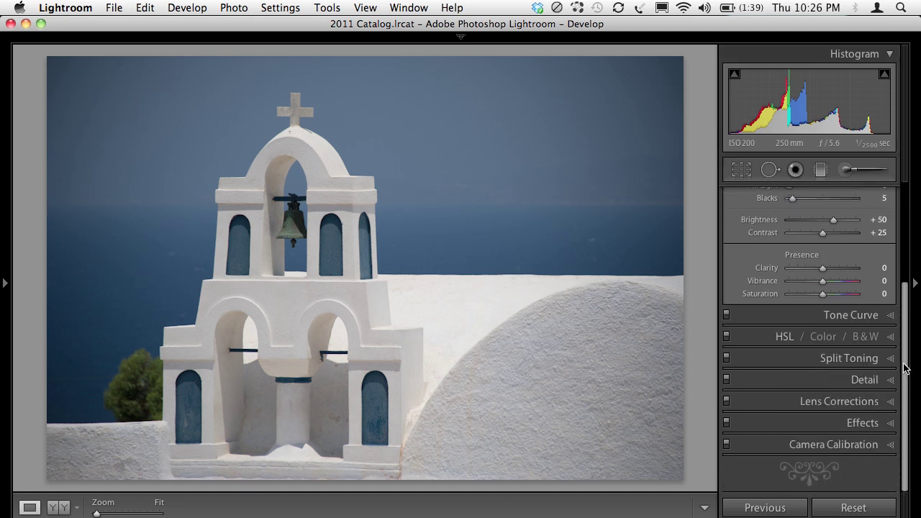
pyautogui.click(891, 445)
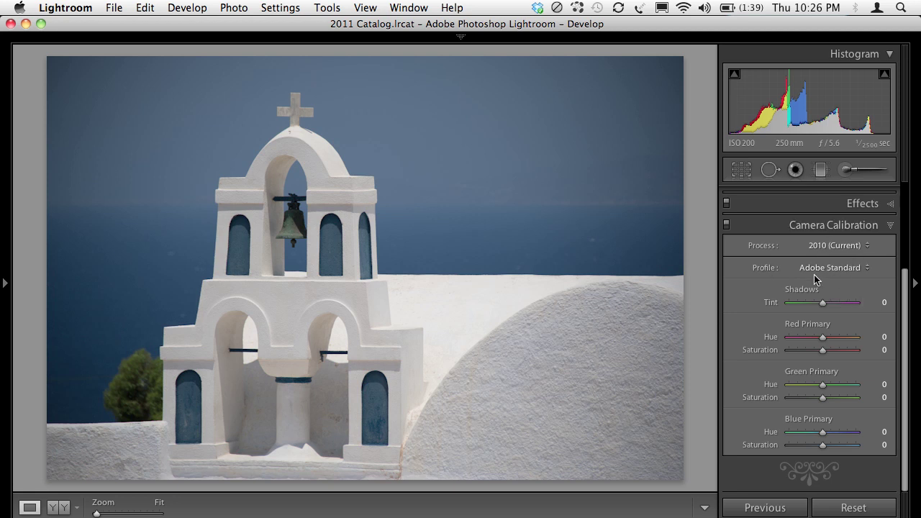
pyautogui.click(854, 269)
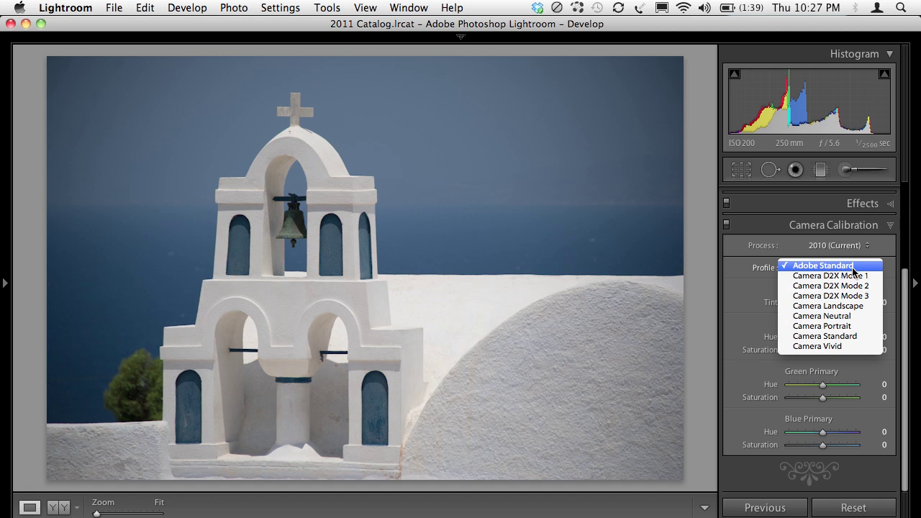
pyautogui.click(858, 308)
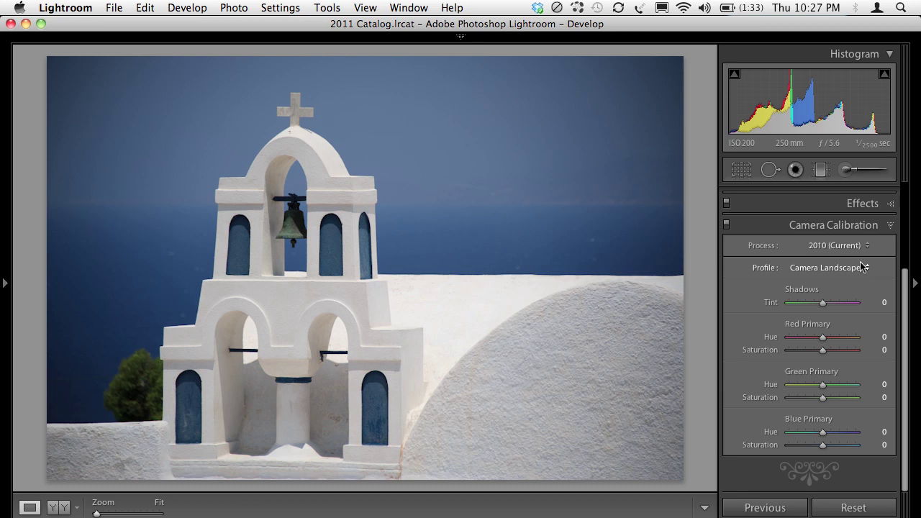
# Apply Auto Tone (Exposure +0.15, Contrast +50) and return to the Library grid
pyautogui.moveTo(904, 288); pyautogui.dragTo(908, 185)
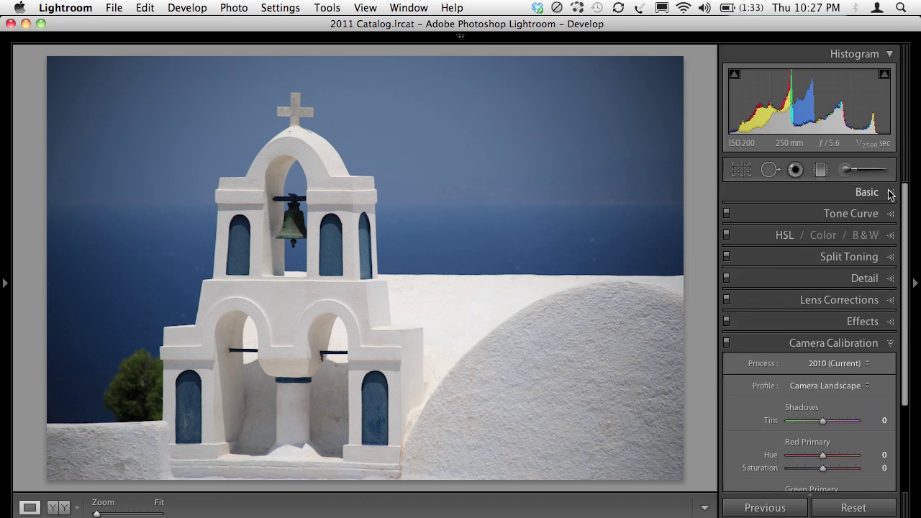
pyautogui.click(891, 192)
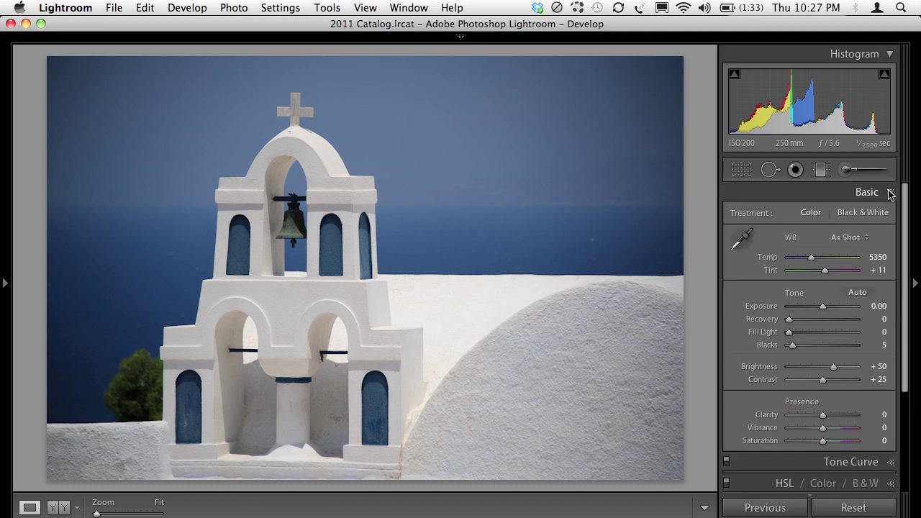
pyautogui.click(857, 293)
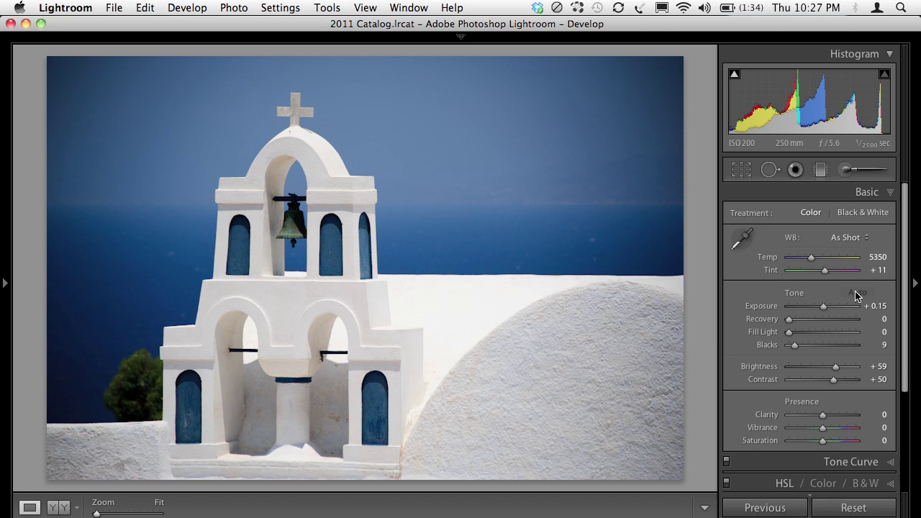
pyautogui.press('g')
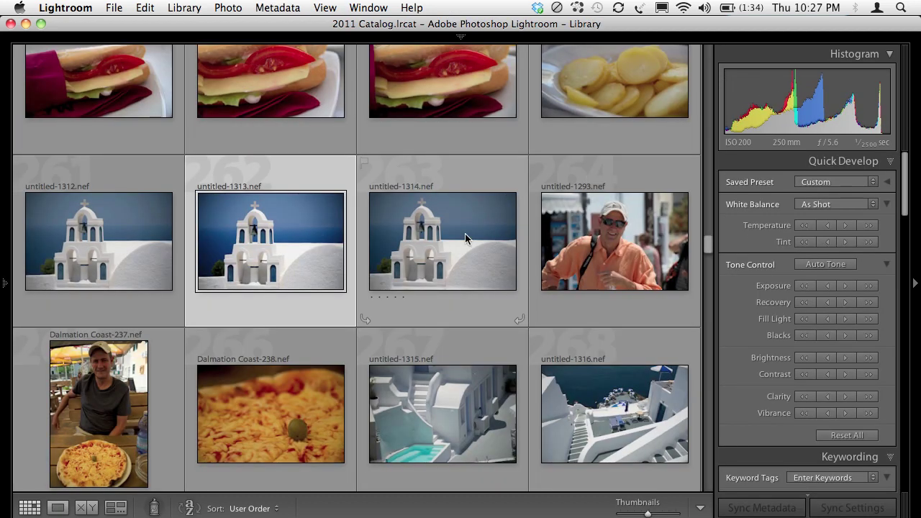
# Open the umbrella photo untitled-1320 in Develop and apply the Camera Landscape calibration profile
pyautogui.scroll(-3, 465, 238)
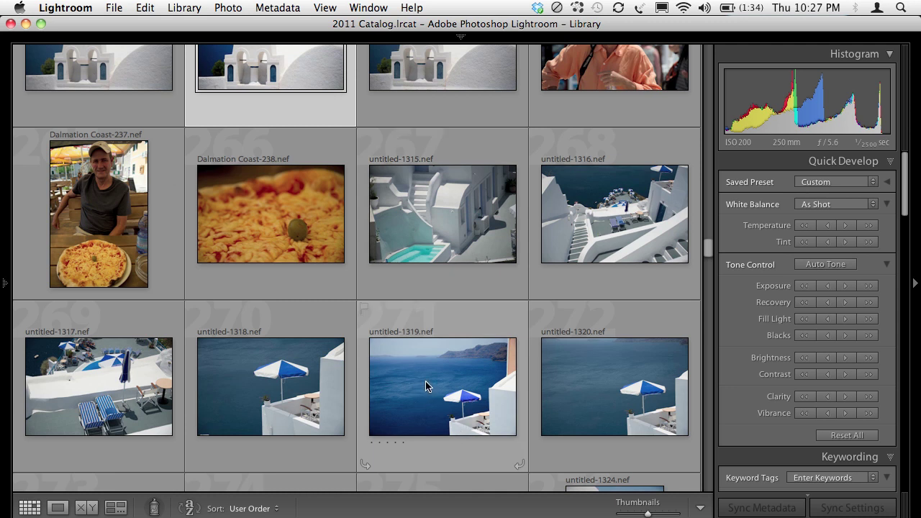
pyautogui.doubleClick(619, 383)
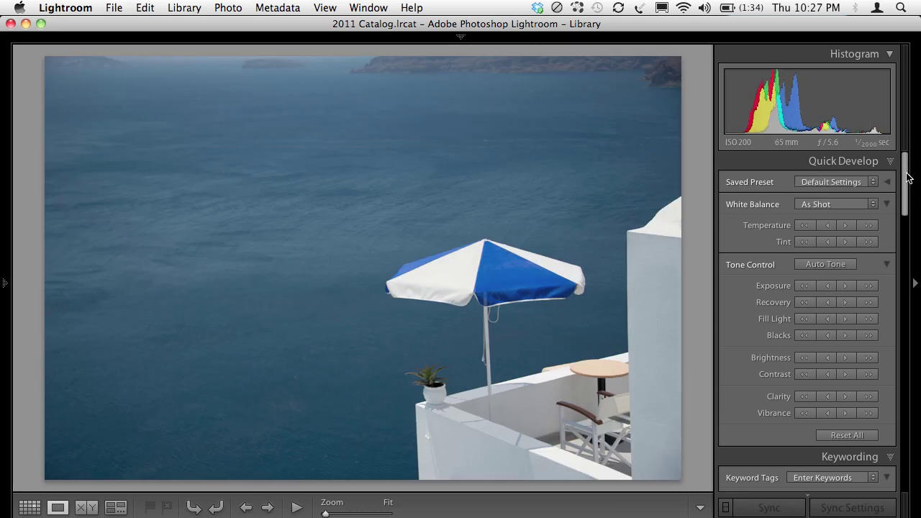
pyautogui.moveTo(908, 177); pyautogui.dragTo(899, 457)
pyautogui.press('d')
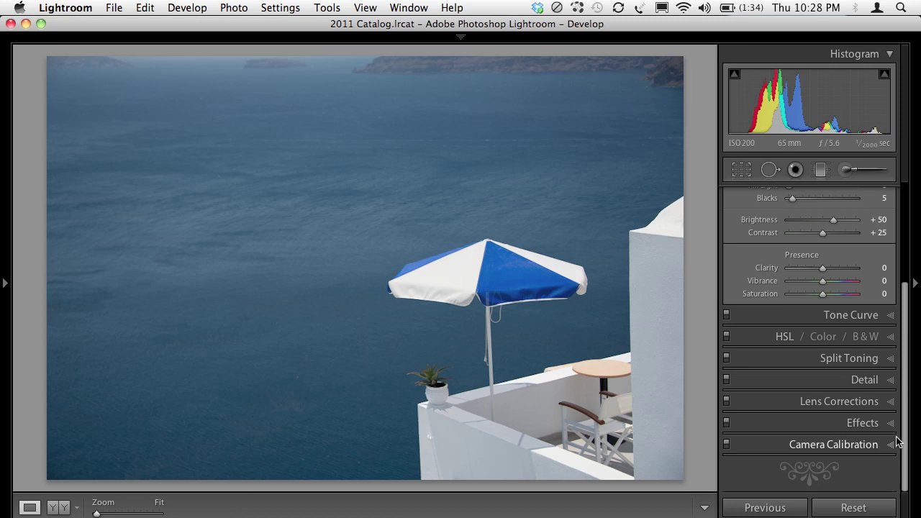
pyautogui.click(890, 443)
pyautogui.click(848, 268)
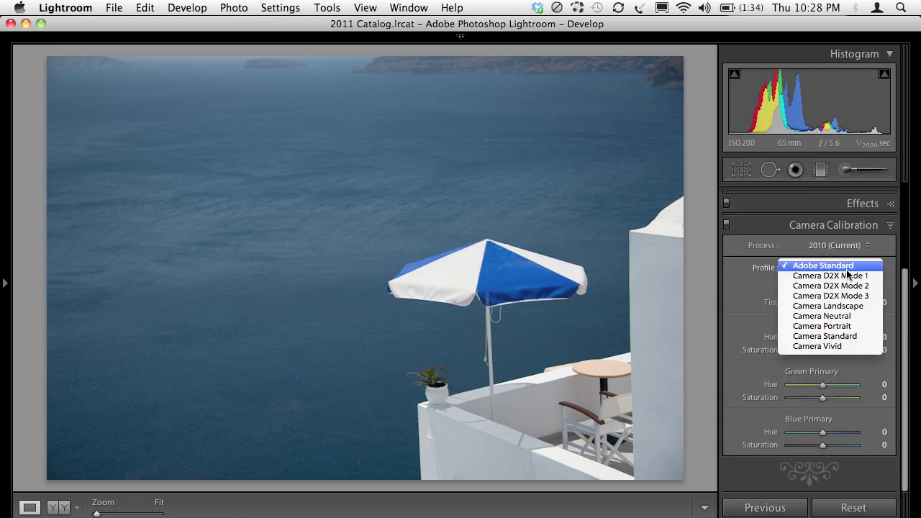
pyautogui.click(851, 306)
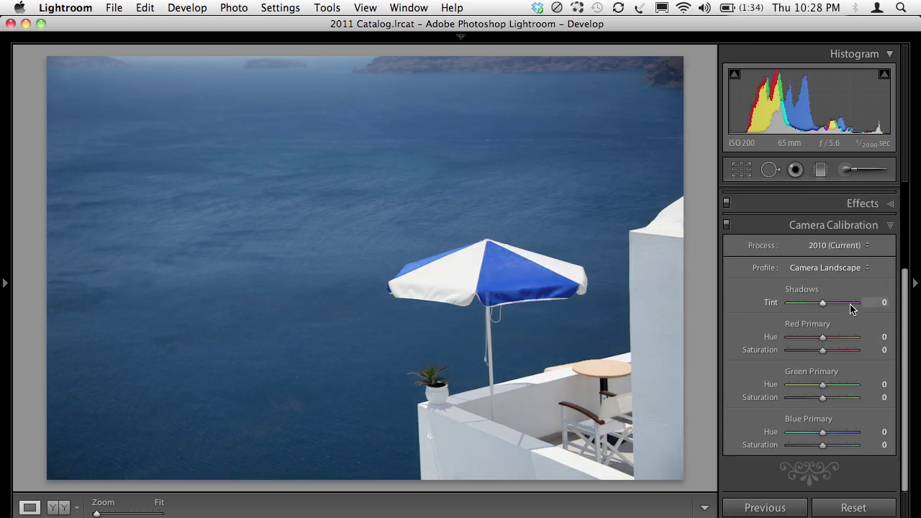
# Apply Auto Tone in the Basic panel (Blacks 15, Brightness +81, Contrast +50)
pyautogui.moveTo(908, 301); pyautogui.dragTo(907, 180)
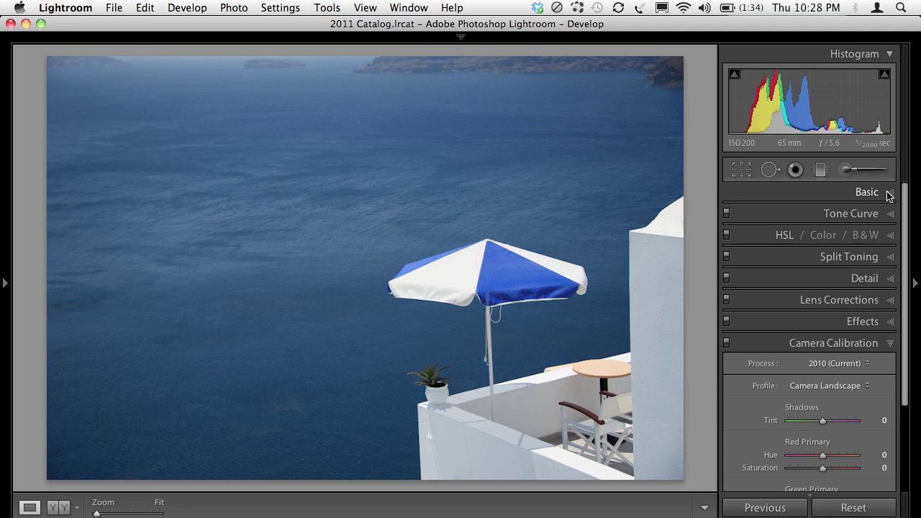
pyautogui.click(889, 194)
pyautogui.click(859, 293)
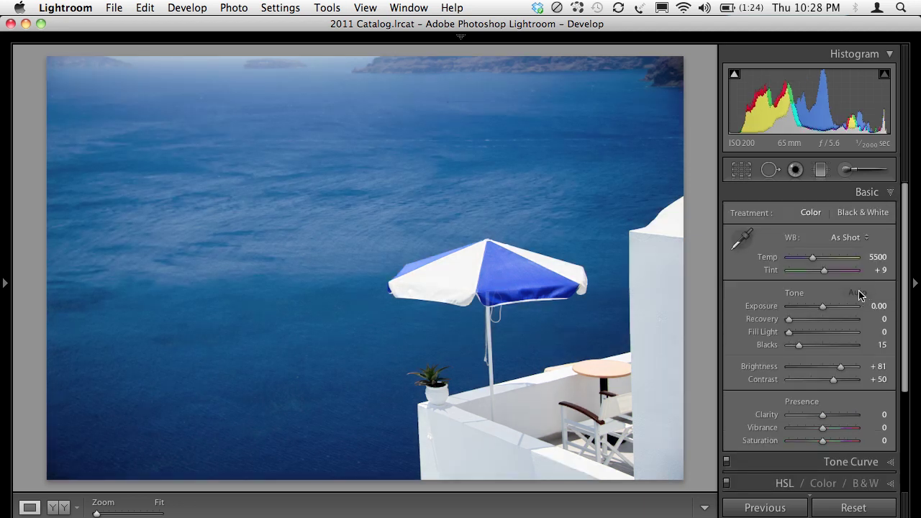
pyautogui.press('g')
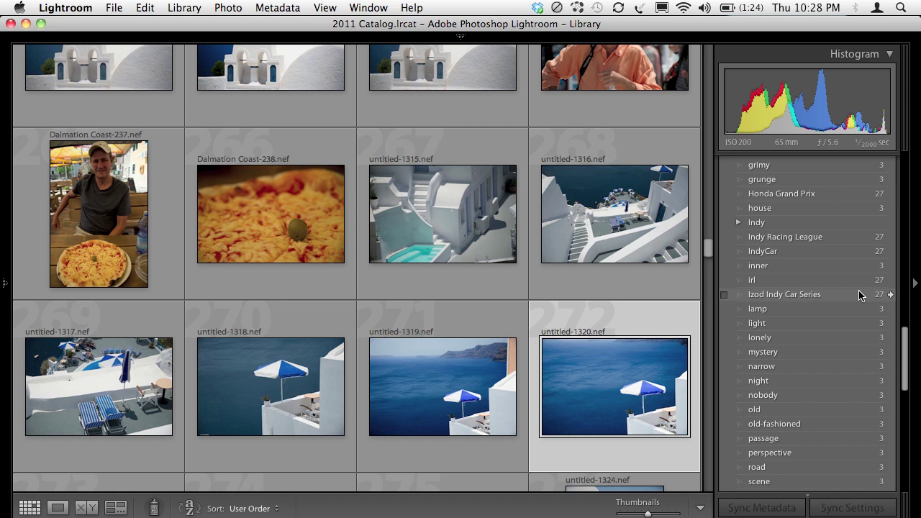
pyautogui.scroll(5, 574, 212)
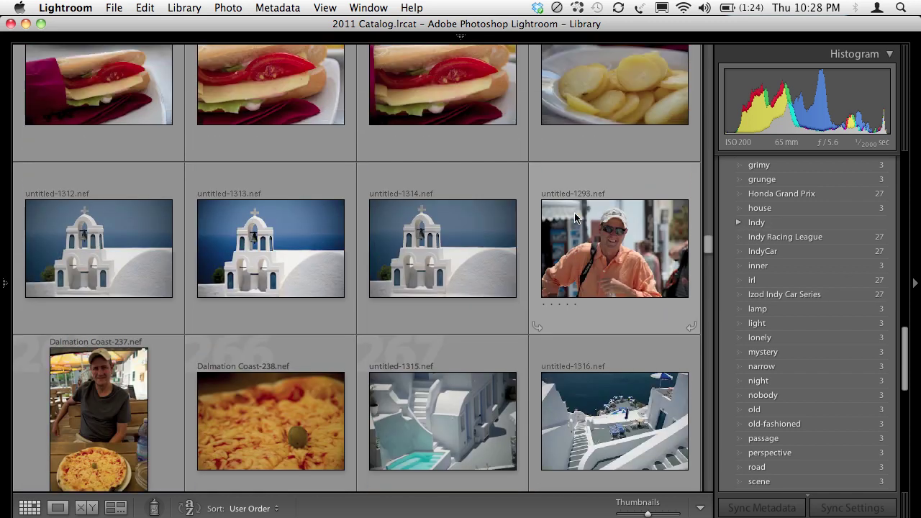
pyautogui.scroll(3, 574, 212)
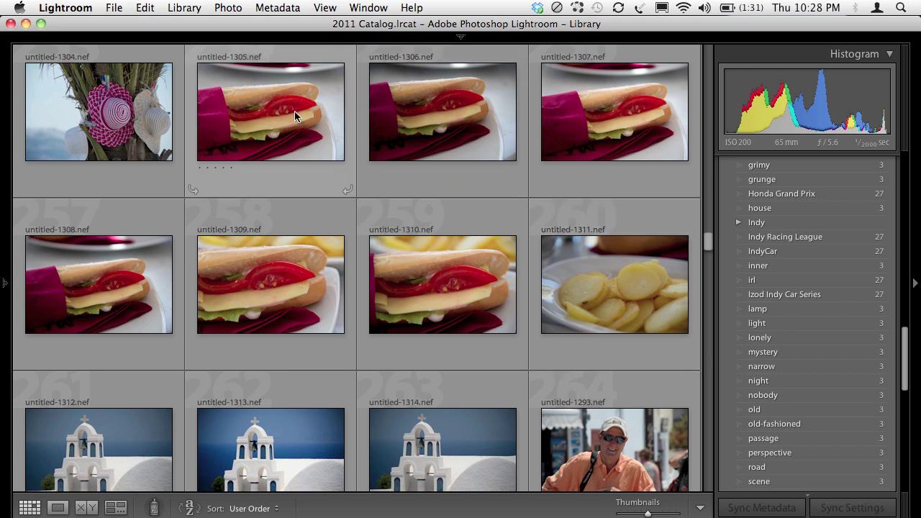
pyautogui.scroll(1, 289, 111)
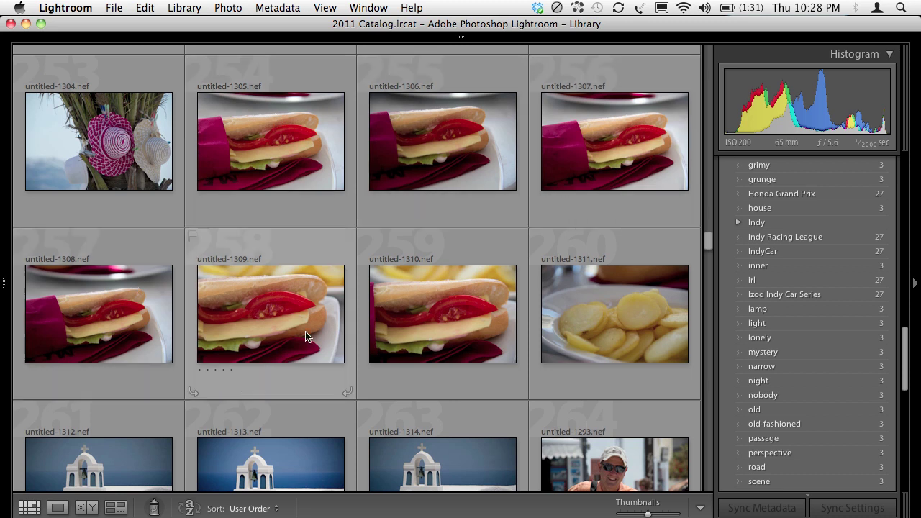
pyautogui.doubleClick(435, 326)
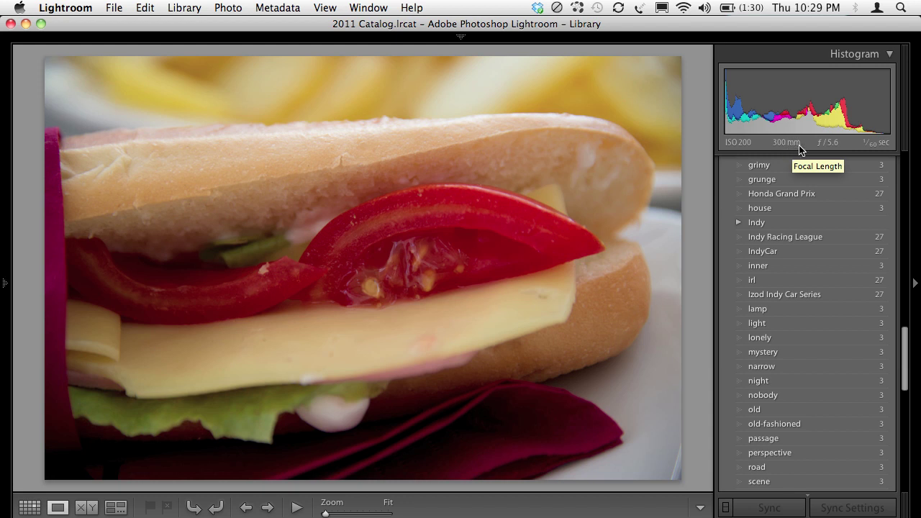
pyautogui.press('g')
pyautogui.scroll(-1, 538, 238)
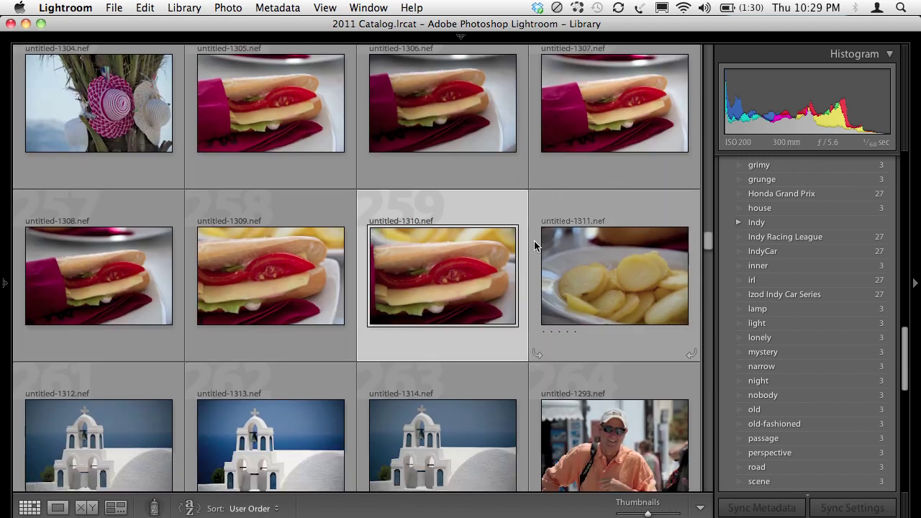
pyautogui.scroll(-2, 534, 240)
pyautogui.doubleClick(605, 340)
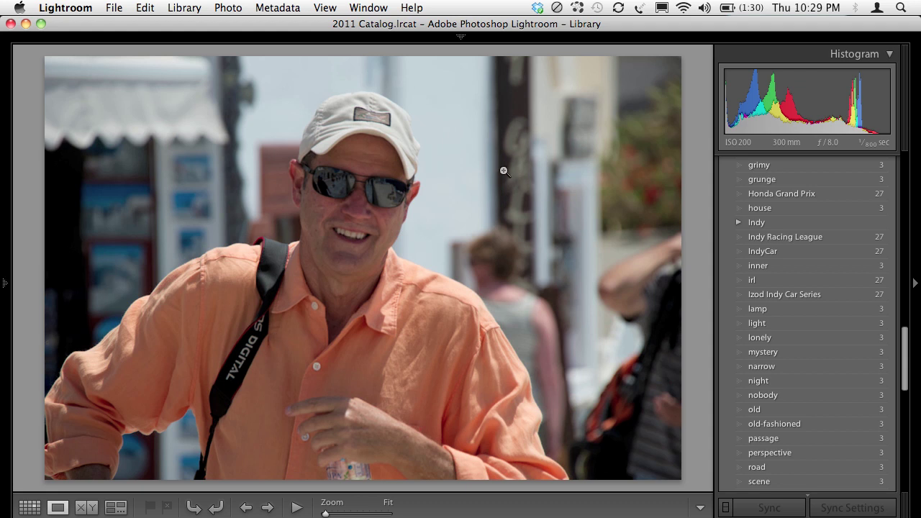
pyautogui.press('g')
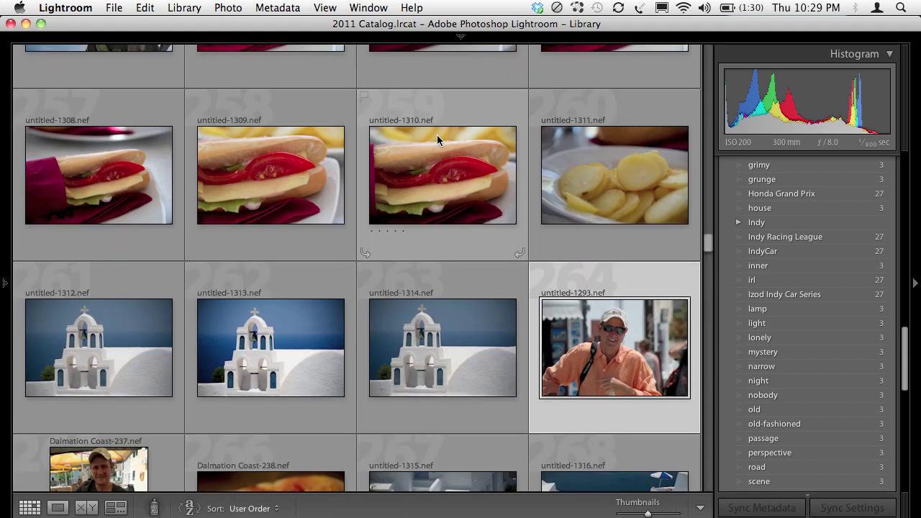
pyautogui.scroll(-1, 607, 241)
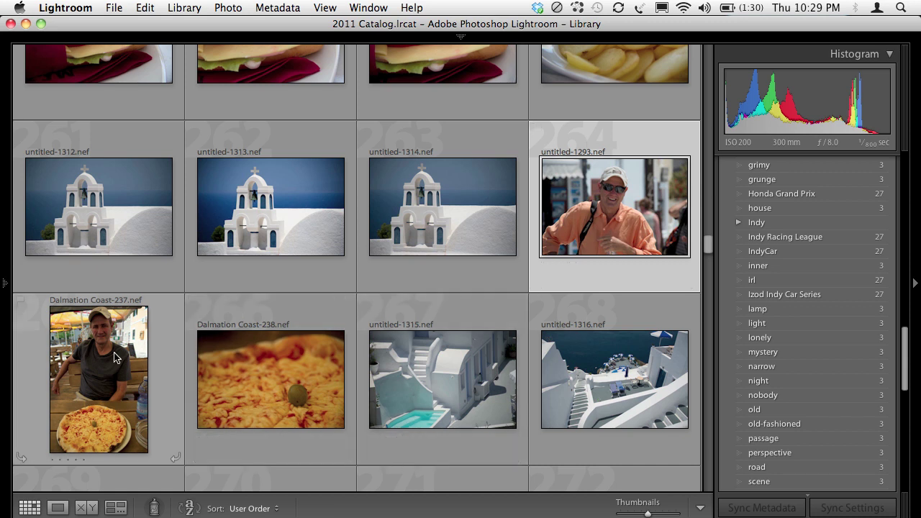
pyautogui.doubleClick(610, 185)
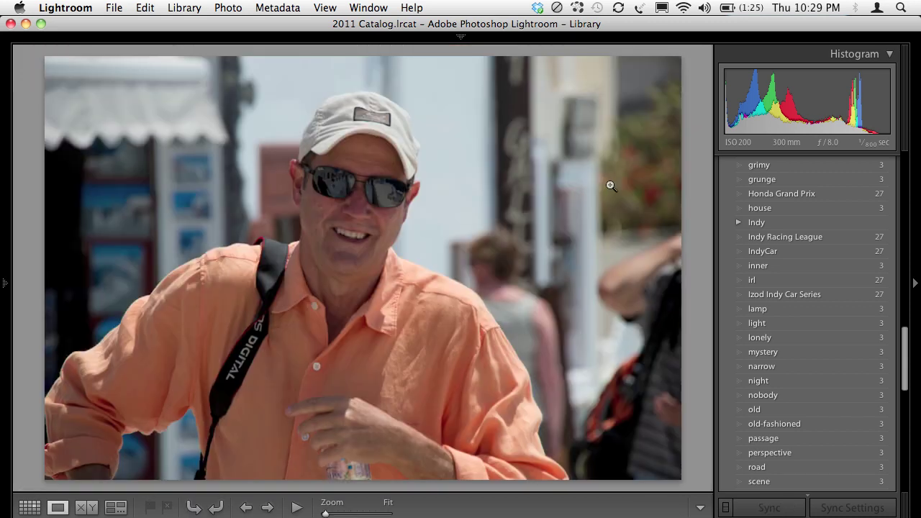
# Leave the enlarged portrait and open Dalmation Coast-237, the man-with-pizza photo, full size
pyautogui.doubleClick(610, 186)
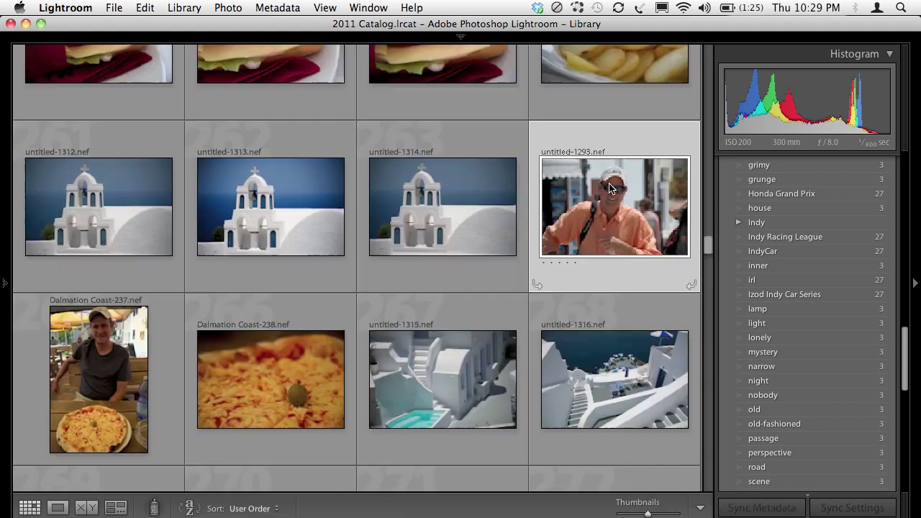
pyautogui.doubleClick(95, 368)
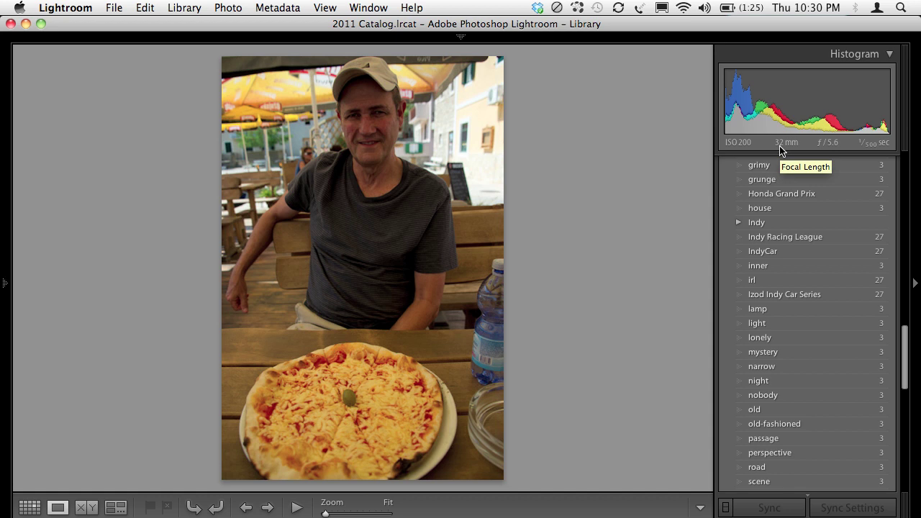
# In Develop, sample the white plate with the WB eyedropper to set Temp 3200, Tint +12
pyautogui.press('d')
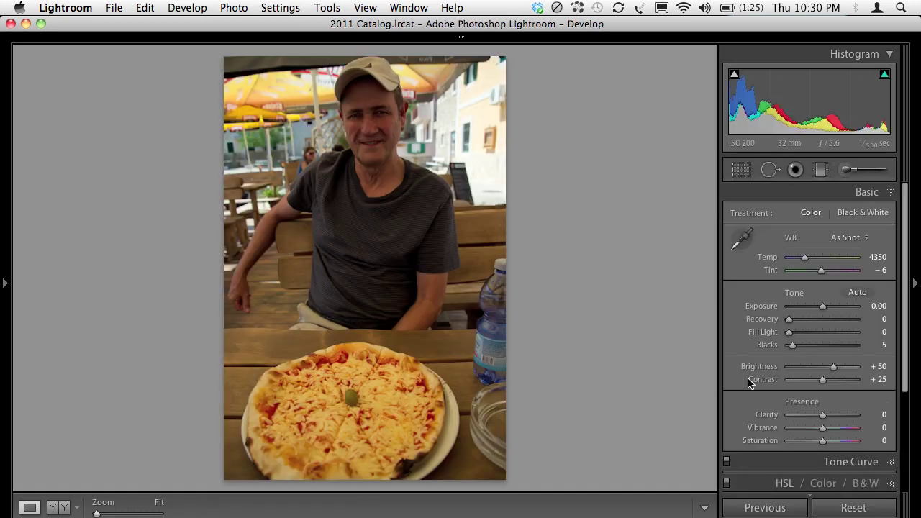
pyautogui.click(741, 239)
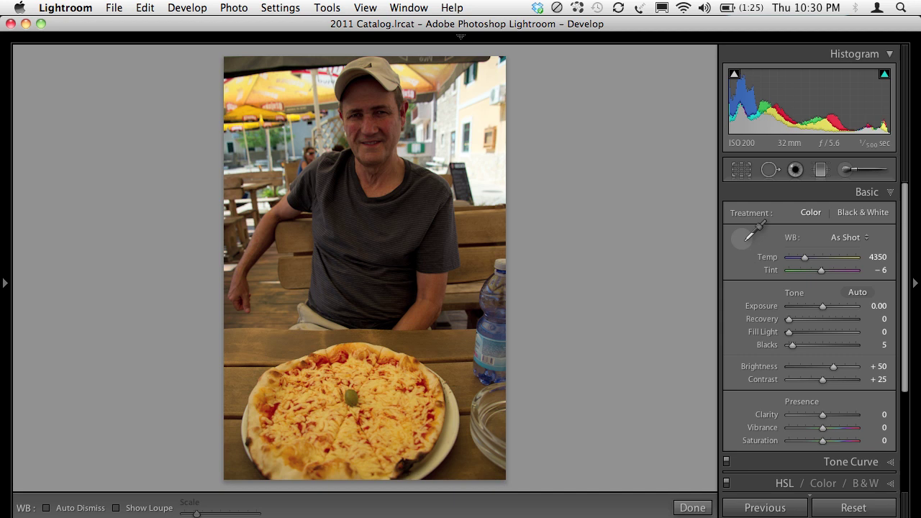
pyautogui.click(455, 415)
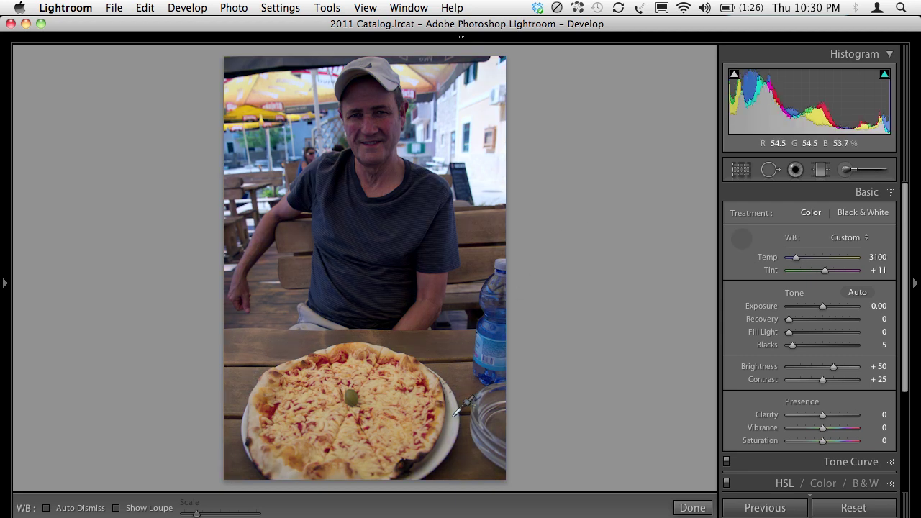
pyautogui.click(448, 433)
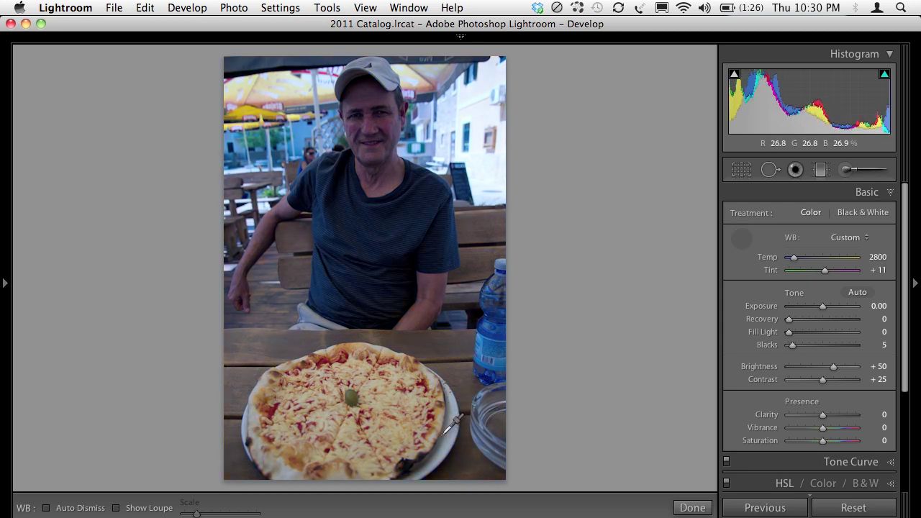
pyautogui.click(454, 433)
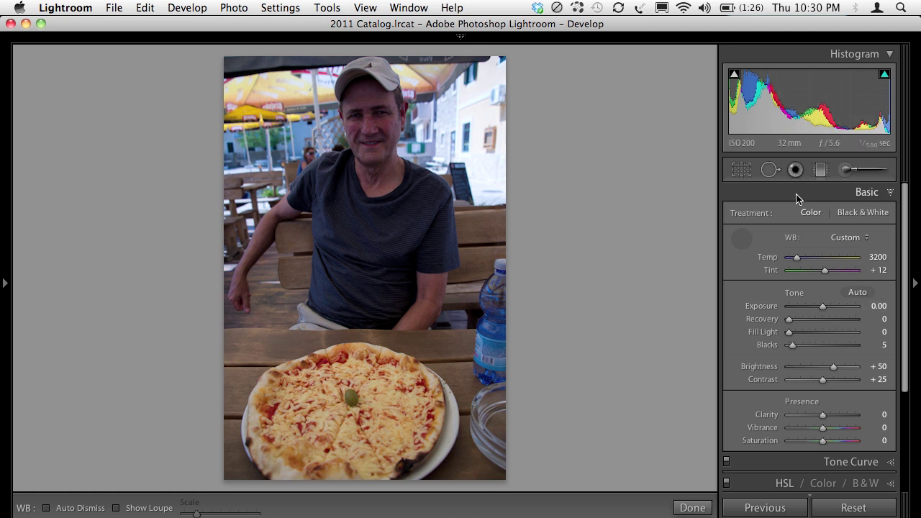
pyautogui.click(742, 238)
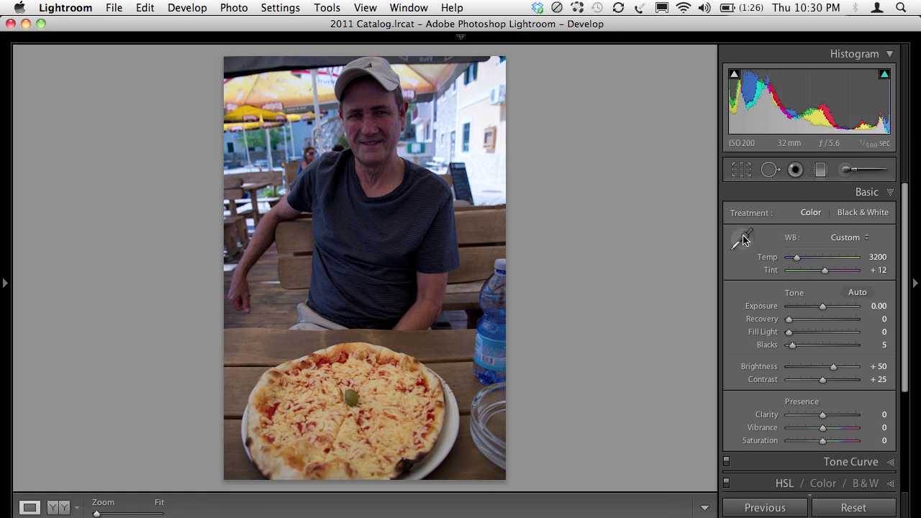
# Open the pizza close-up Dalmation Coast-238 in the Develop module
pyautogui.press('g')
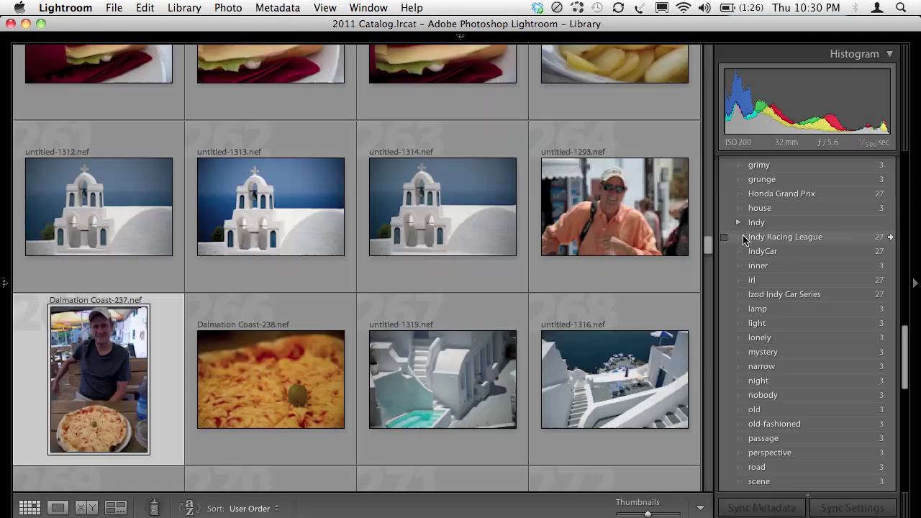
pyautogui.doubleClick(293, 353)
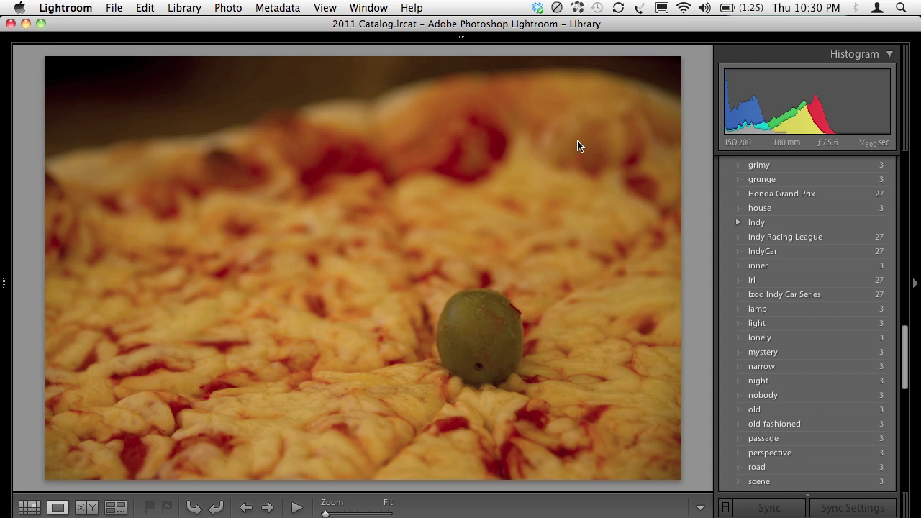
pyautogui.press('d')
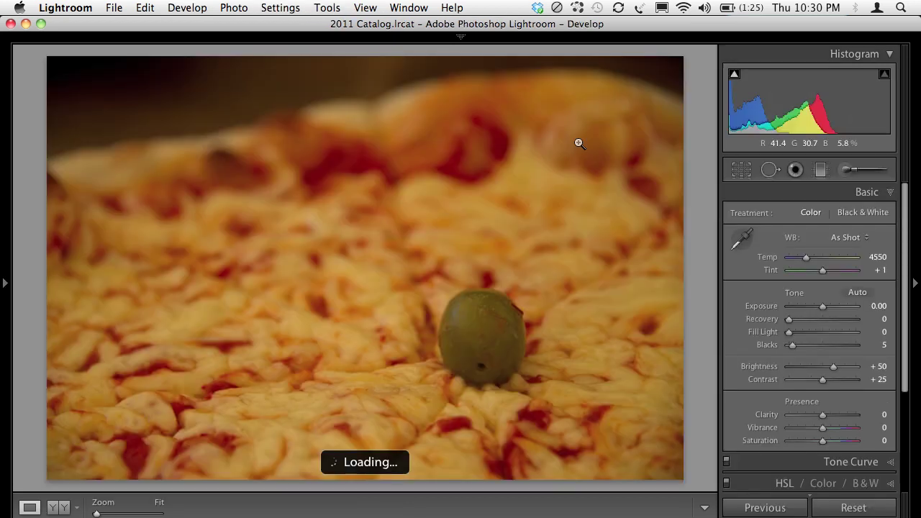
# White-balance it to Temp 2800, Tint +12 and apply Auto Tone (Exposure +1.85)
pyautogui.click(739, 248)
pyautogui.click(354, 104)
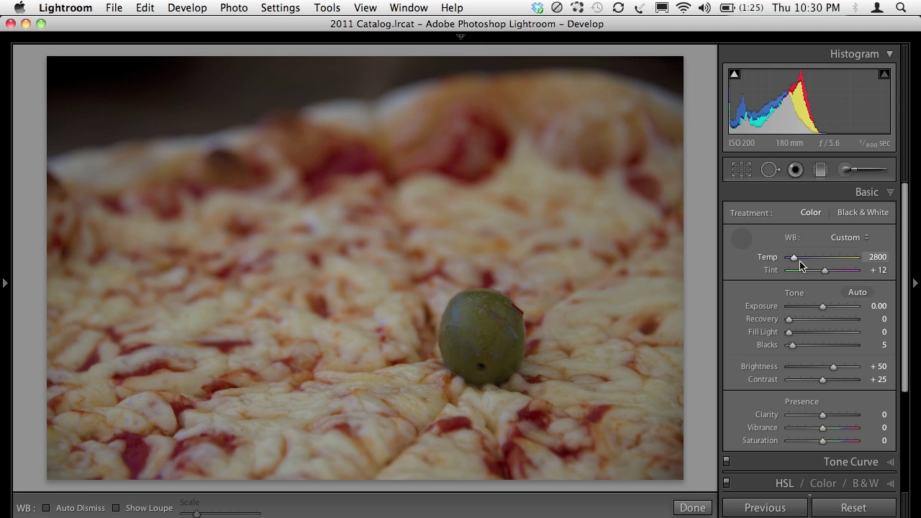
pyautogui.click(856, 294)
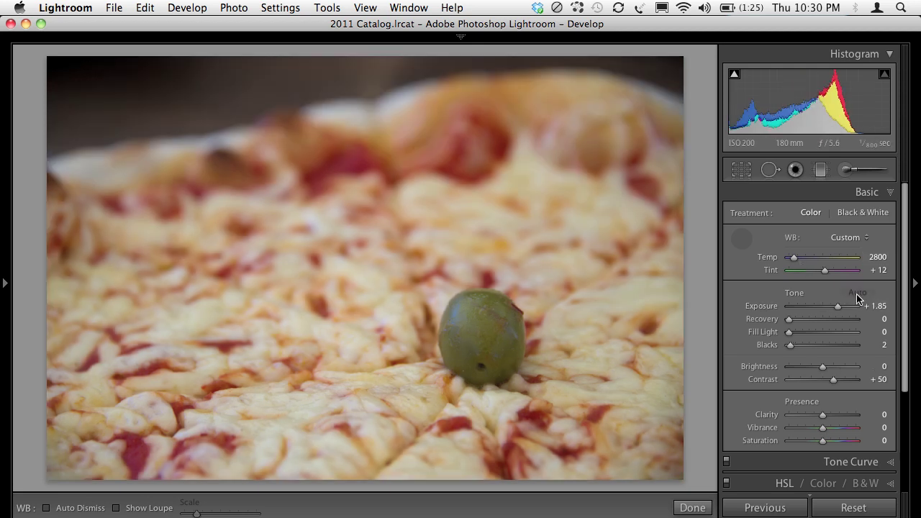